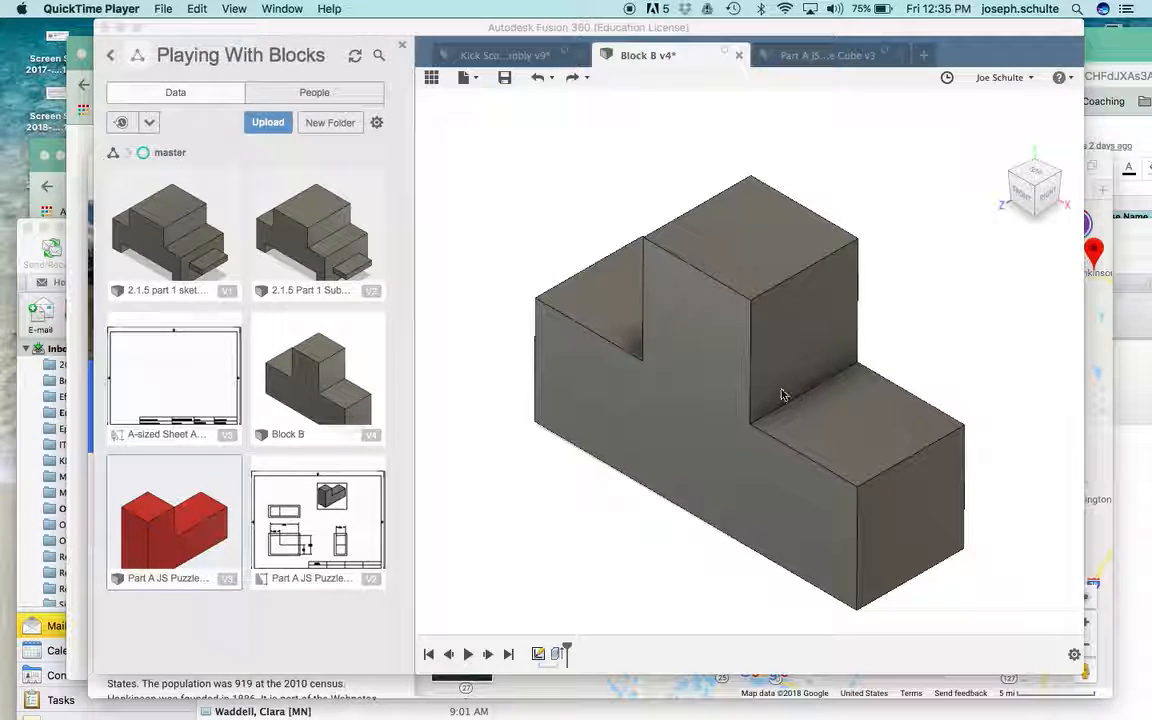
Insert the Part A JS Puzzle Cube into the Block B design and move it about X -0.11, Y -1.668, Z 1.558 in
{"action": "left_click", "coordinate": [335, 378]}
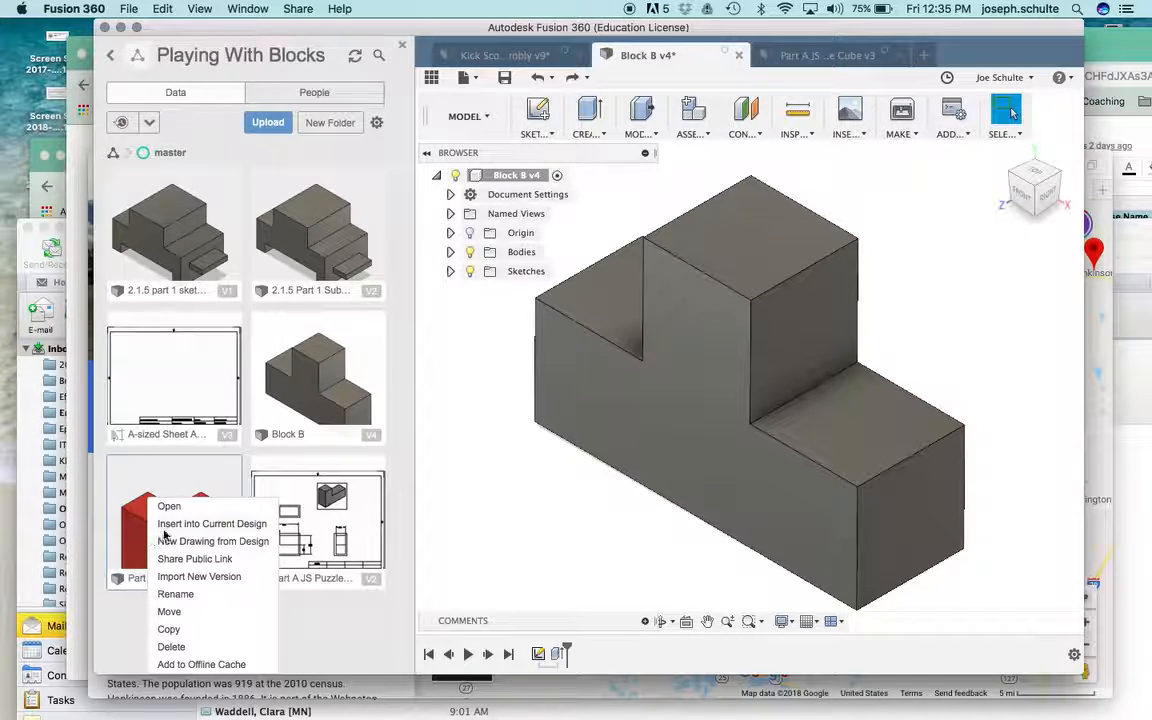
{"action": "left_click", "coordinate": [167, 525]}
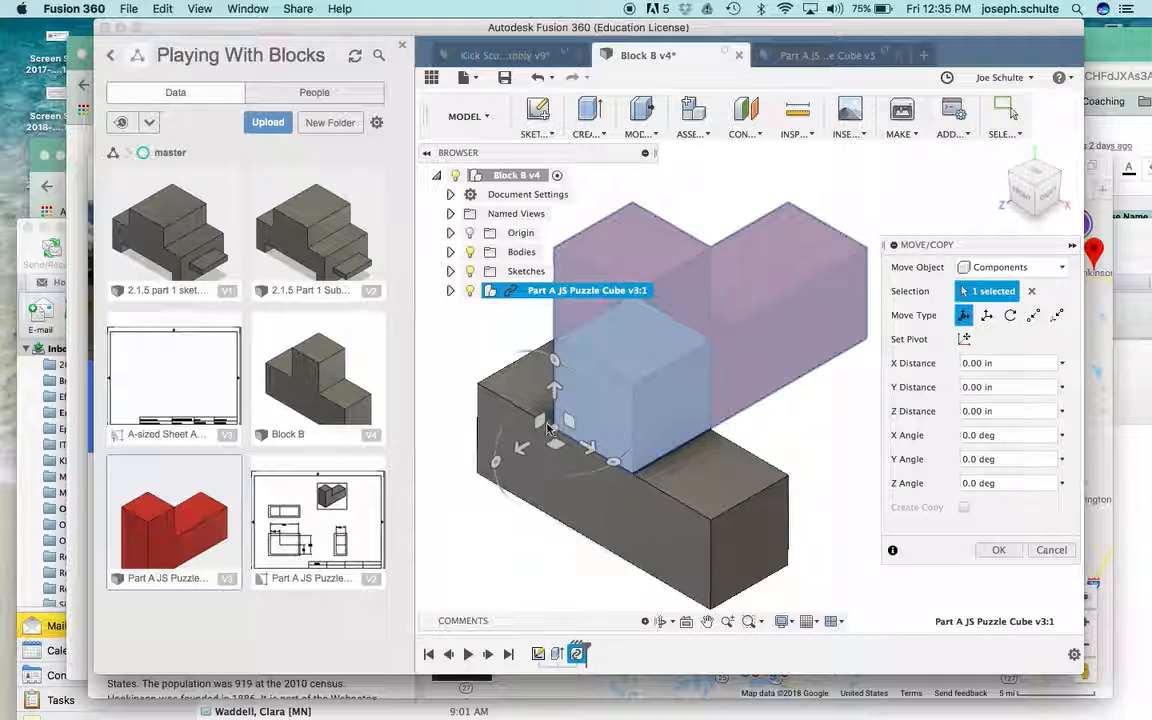
{"action": "left_click_drag", "start_coordinate": [553, 428], "coordinate": [755, 418]}
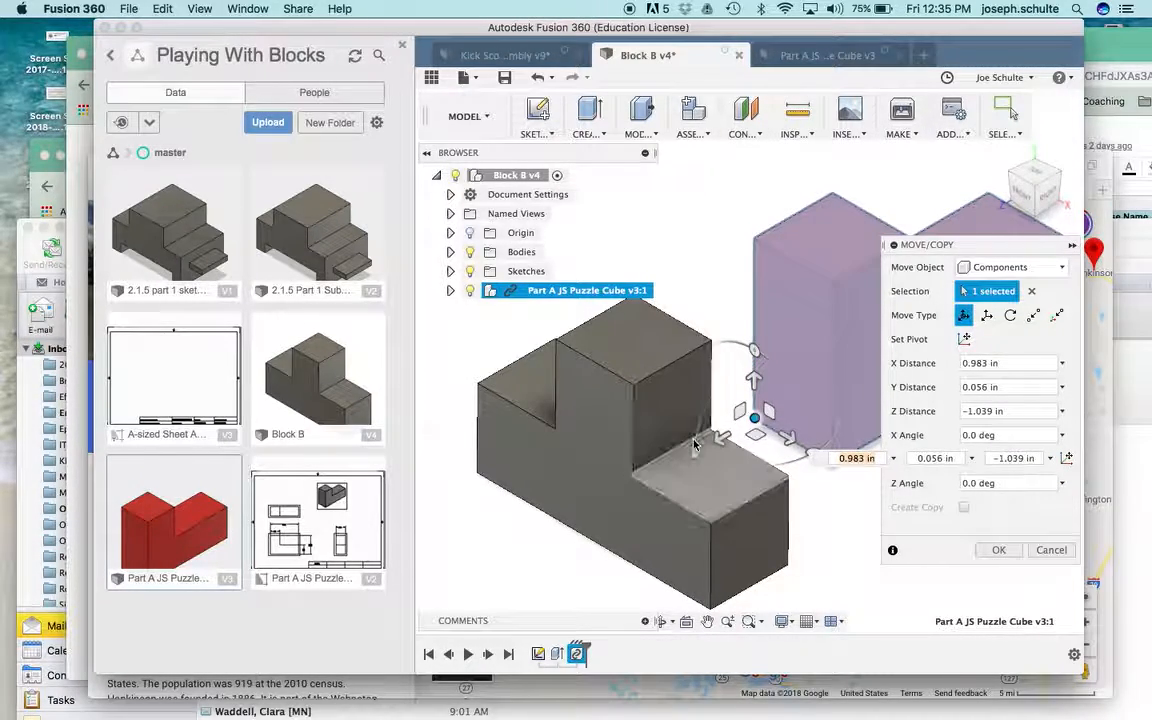
{"action": "left_click_drag", "start_coordinate": [699, 458], "coordinate": [890, 243]}
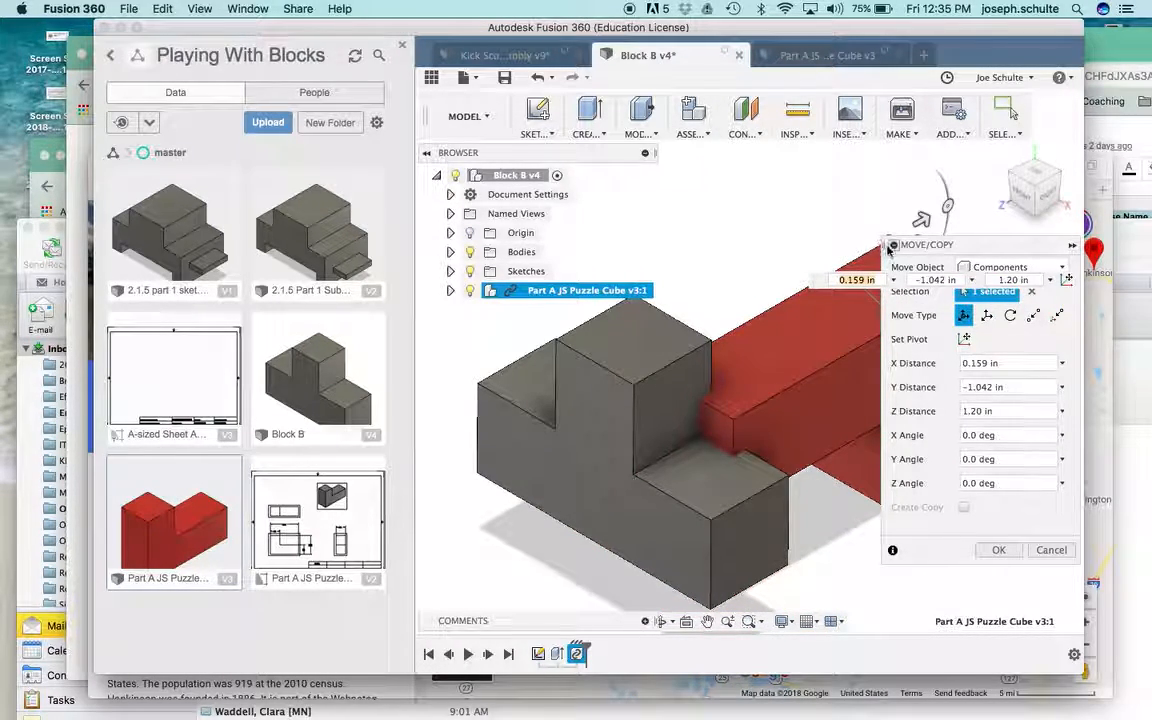
{"action": "left_click", "coordinate": [1072, 246]}
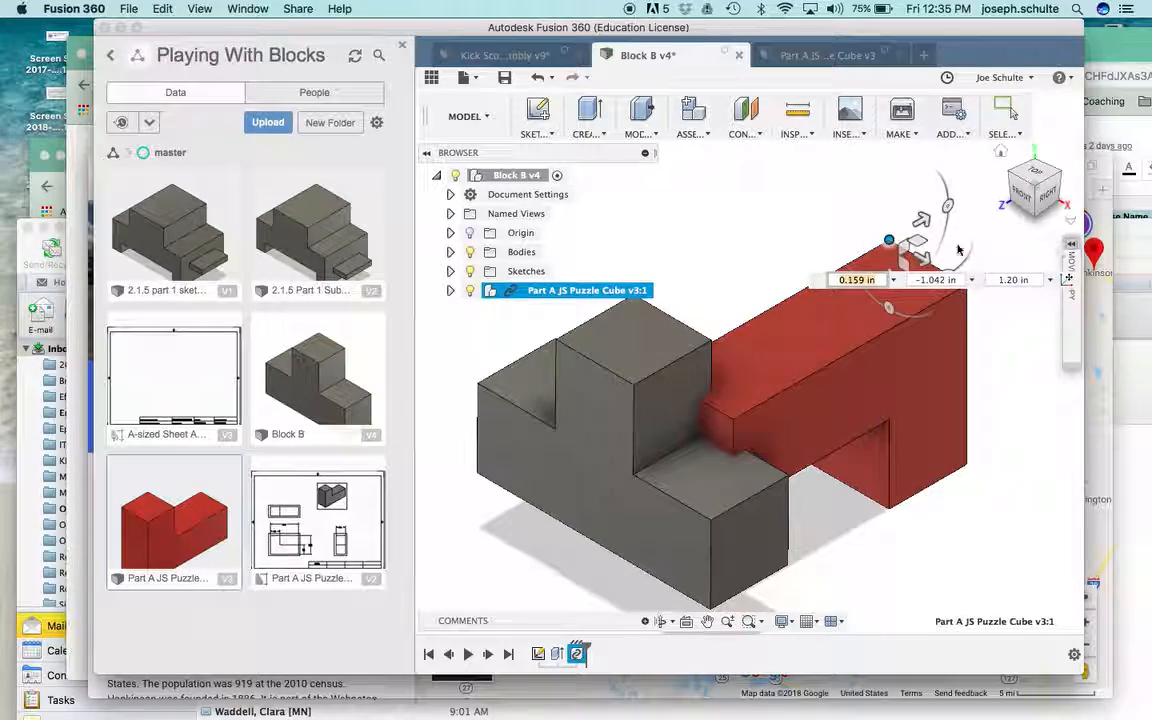
{"action": "left_click_drag", "start_coordinate": [889, 240], "coordinate": [903, 140]}
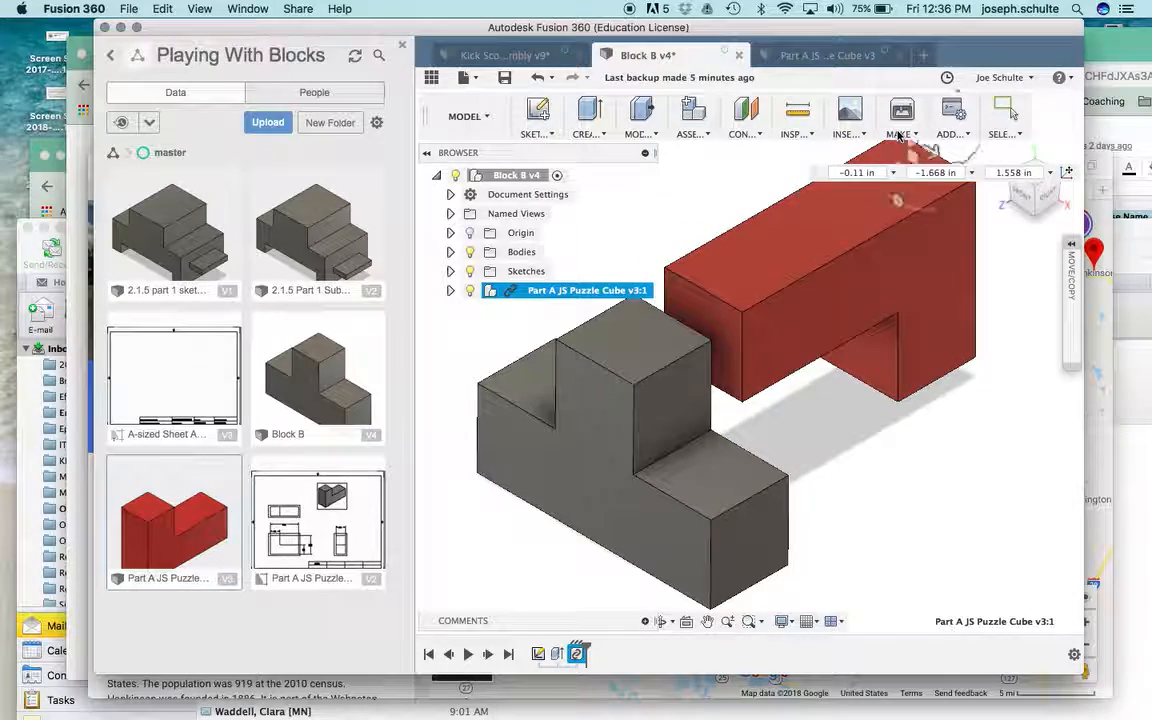
{"action": "left_click", "coordinate": [1072, 246]}
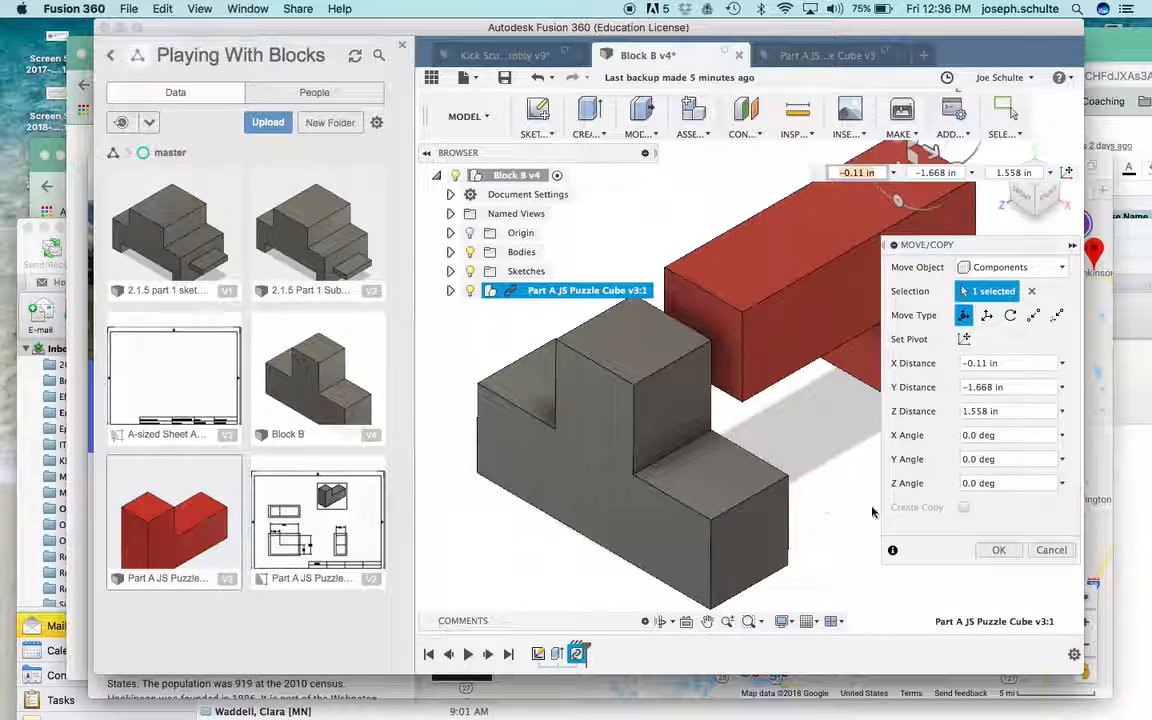
{"action": "left_click", "coordinate": [995, 550]}
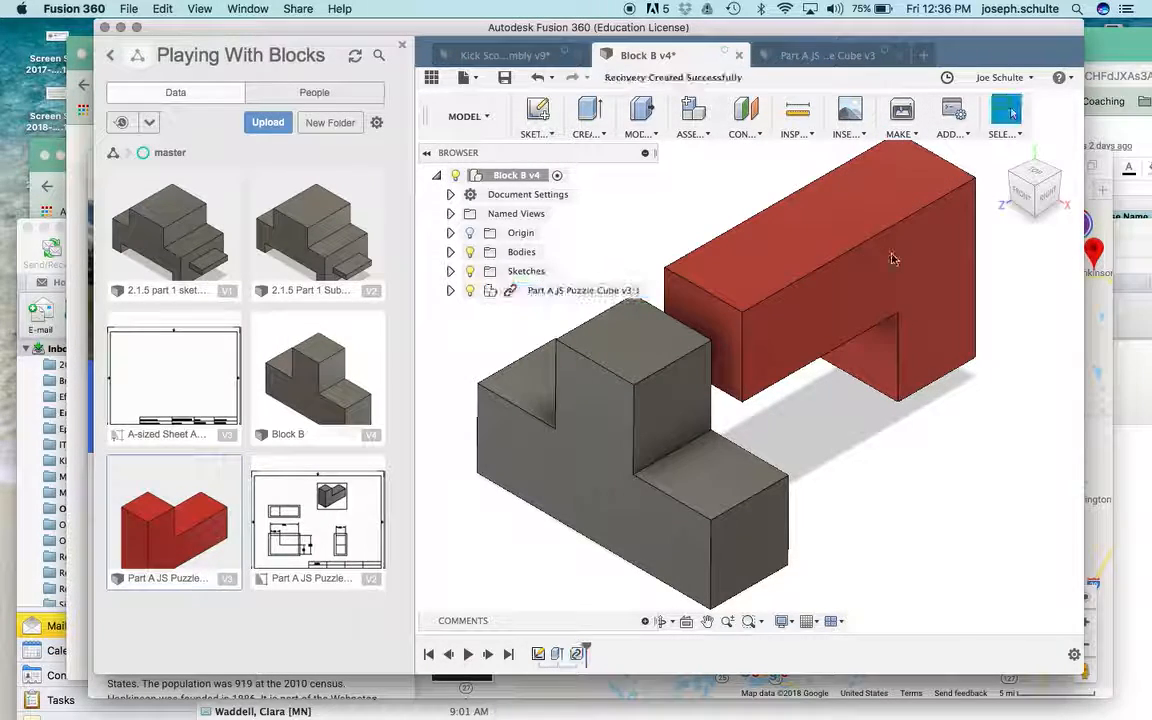
Start a planar joint with its first origin at the midpoint of the notch's inner edge on the red puzzle part
{"action": "left_click", "coordinate": [692, 134]}
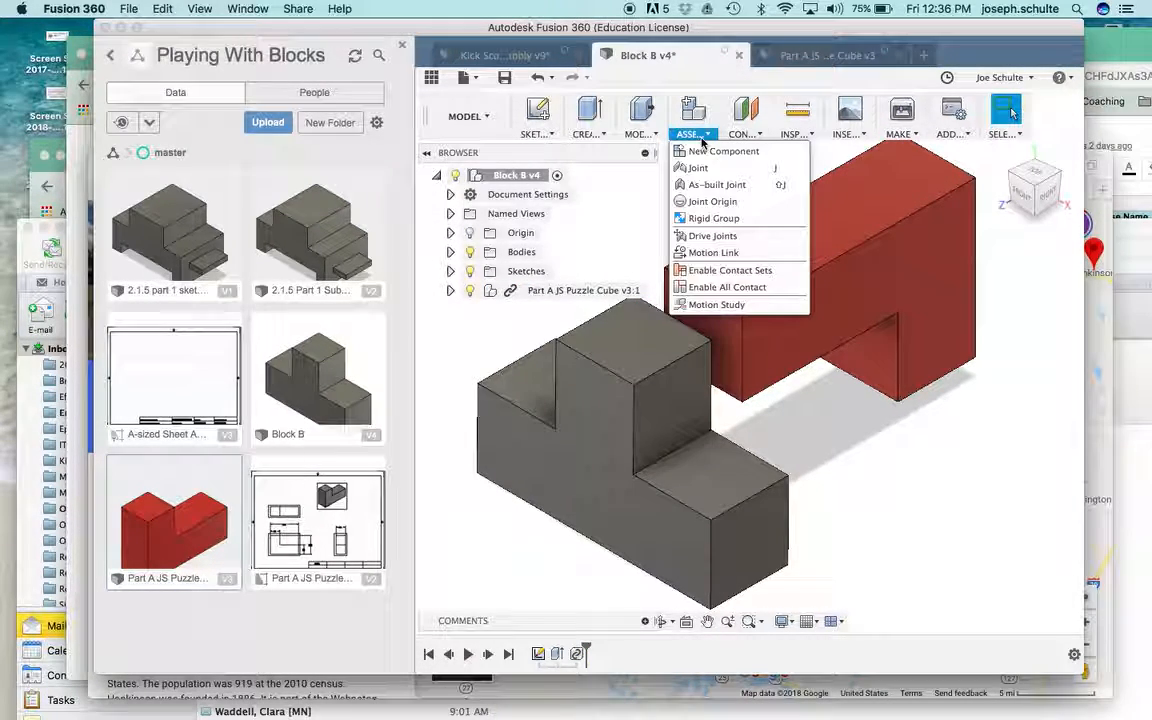
{"action": "left_click", "coordinate": [699, 168]}
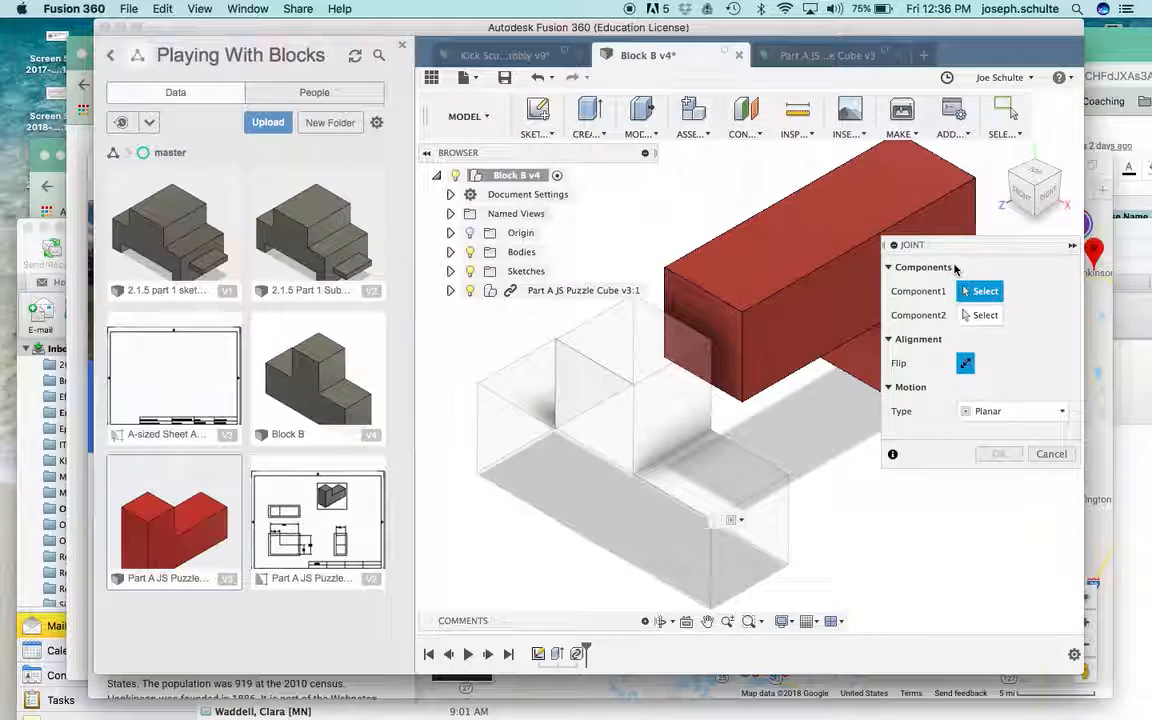
{"action": "scroll", "coordinate": [758, 350], "scroll_direction": "right", "scroll_amount": 4}
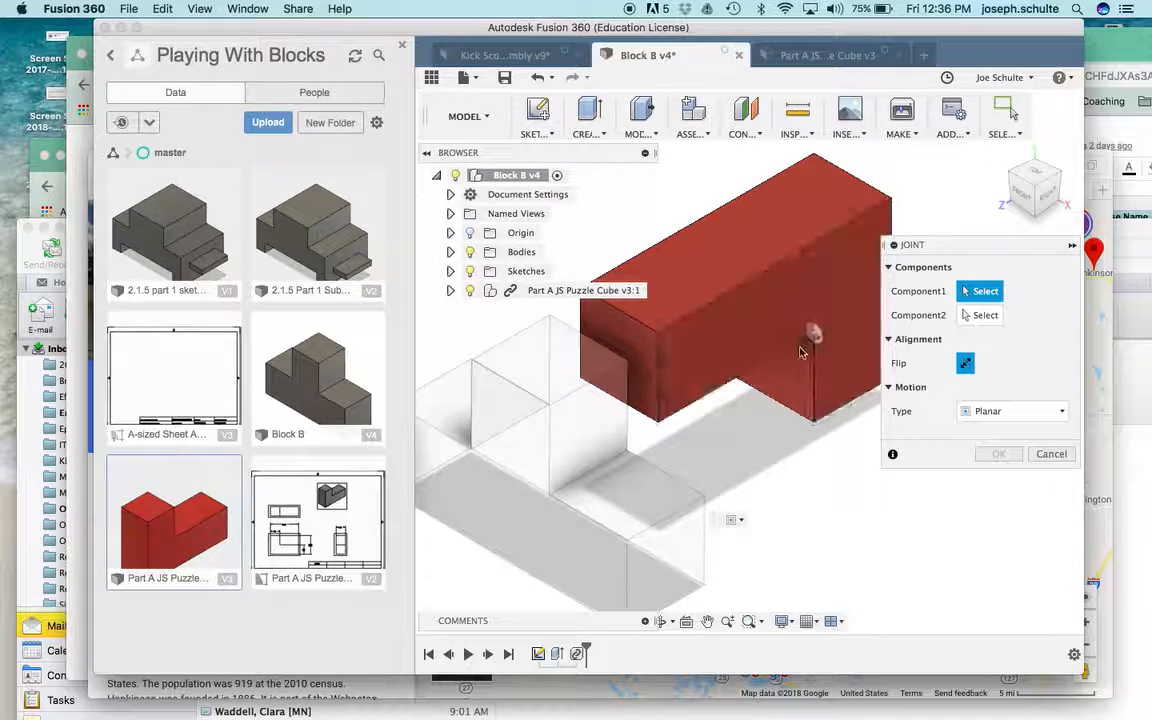
{"action": "left_click", "coordinate": [1028, 188]}
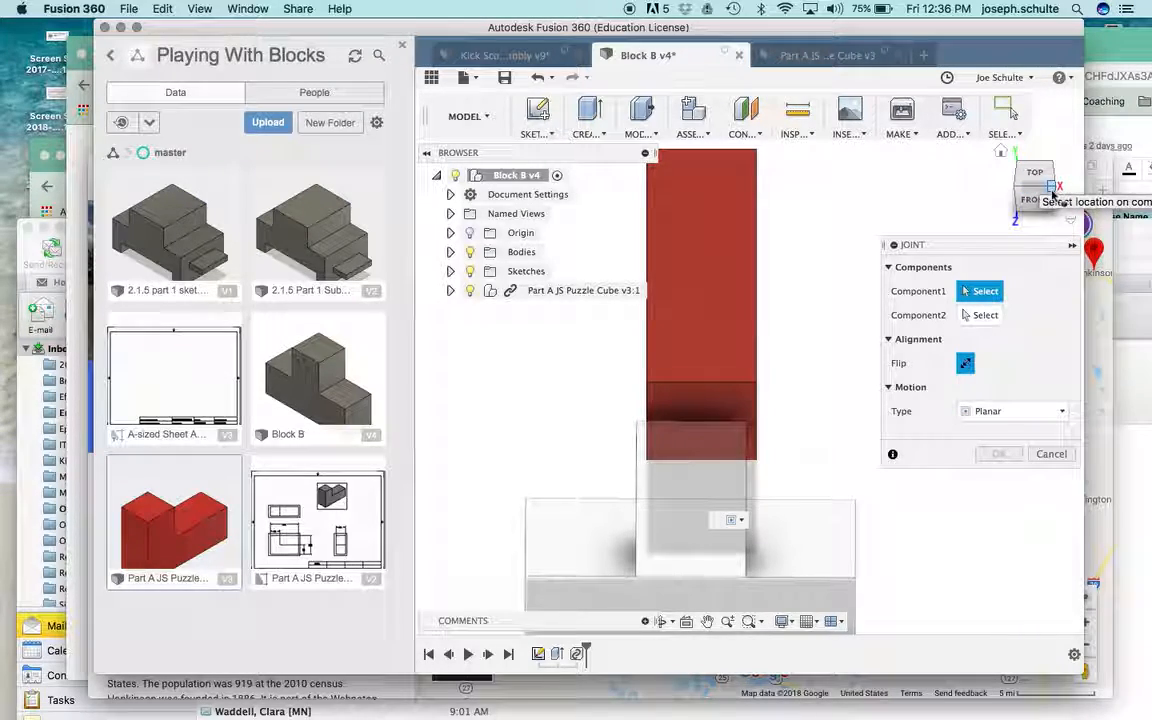
{"action": "left_click", "coordinate": [1050, 196]}
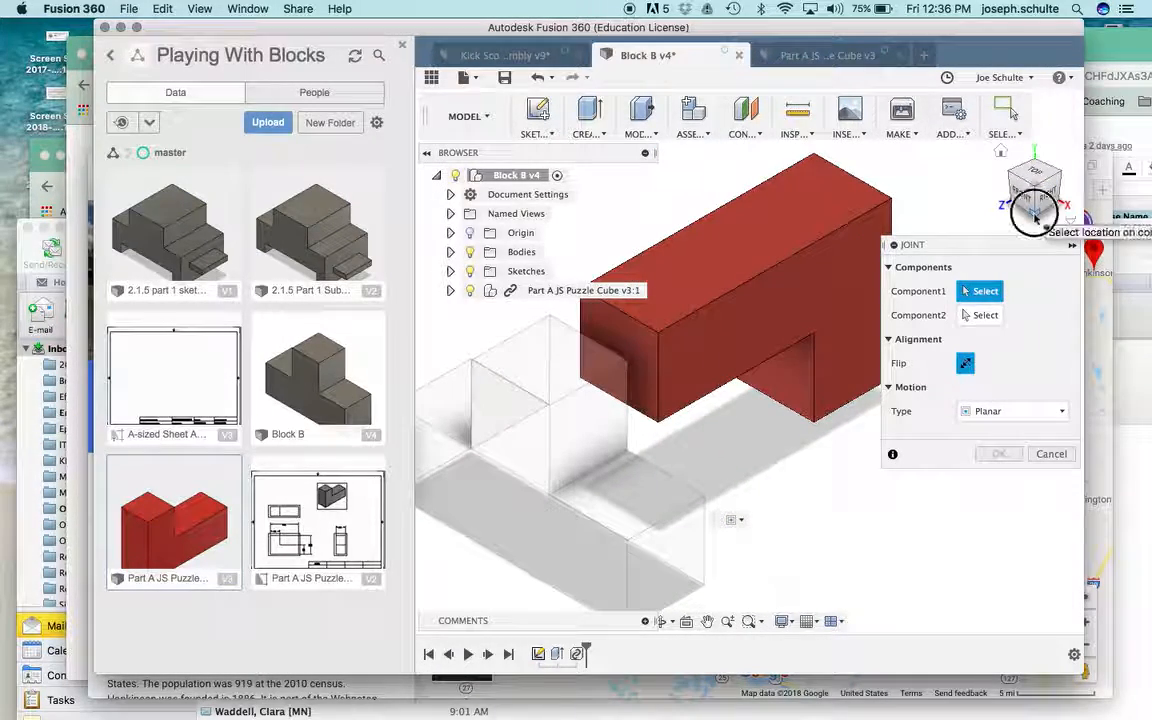
{"action": "left_click", "coordinate": [1035, 212]}
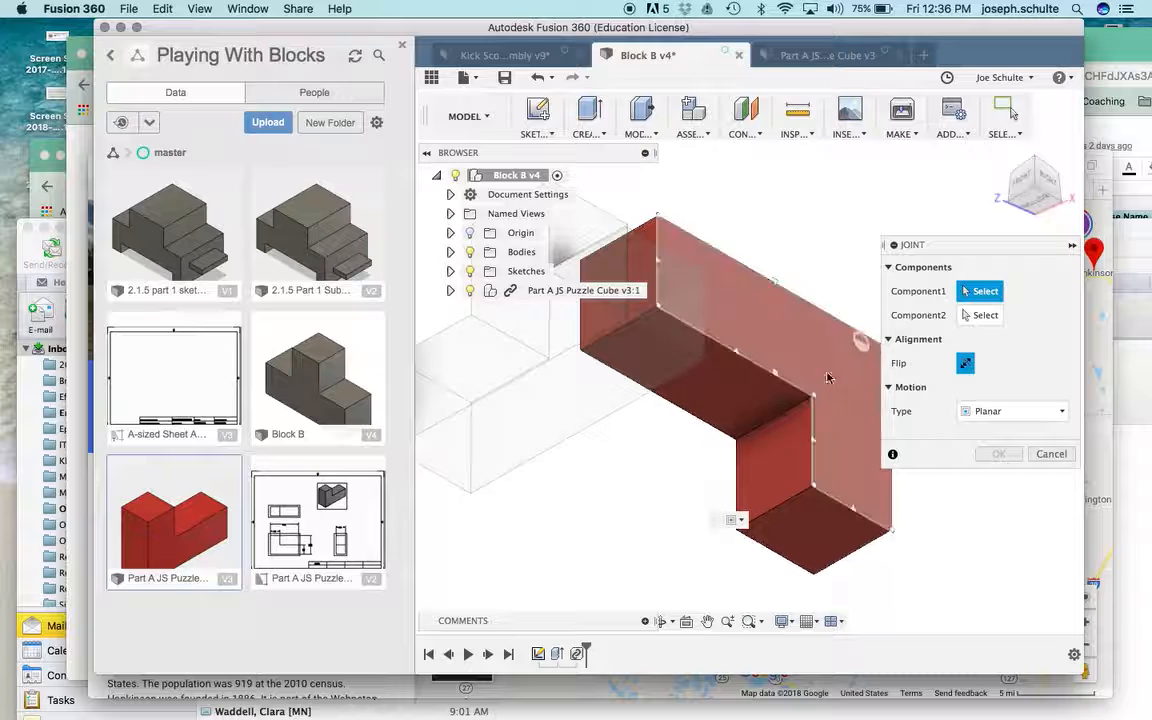
{"action": "left_click", "coordinate": [775, 419]}
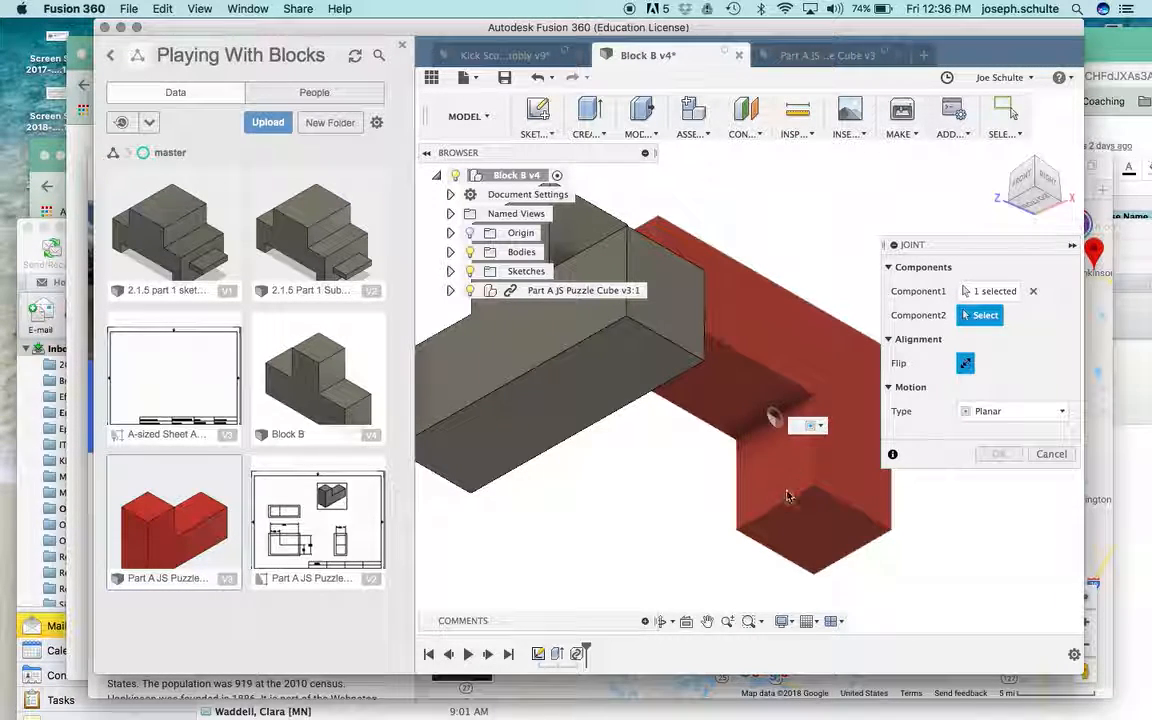
Complete the planar joint at the midpoint of the lower step's rear top edge on the grey block
{"action": "left_click_drag", "start_coordinate": [1065, 180], "coordinate": [941, 240]}
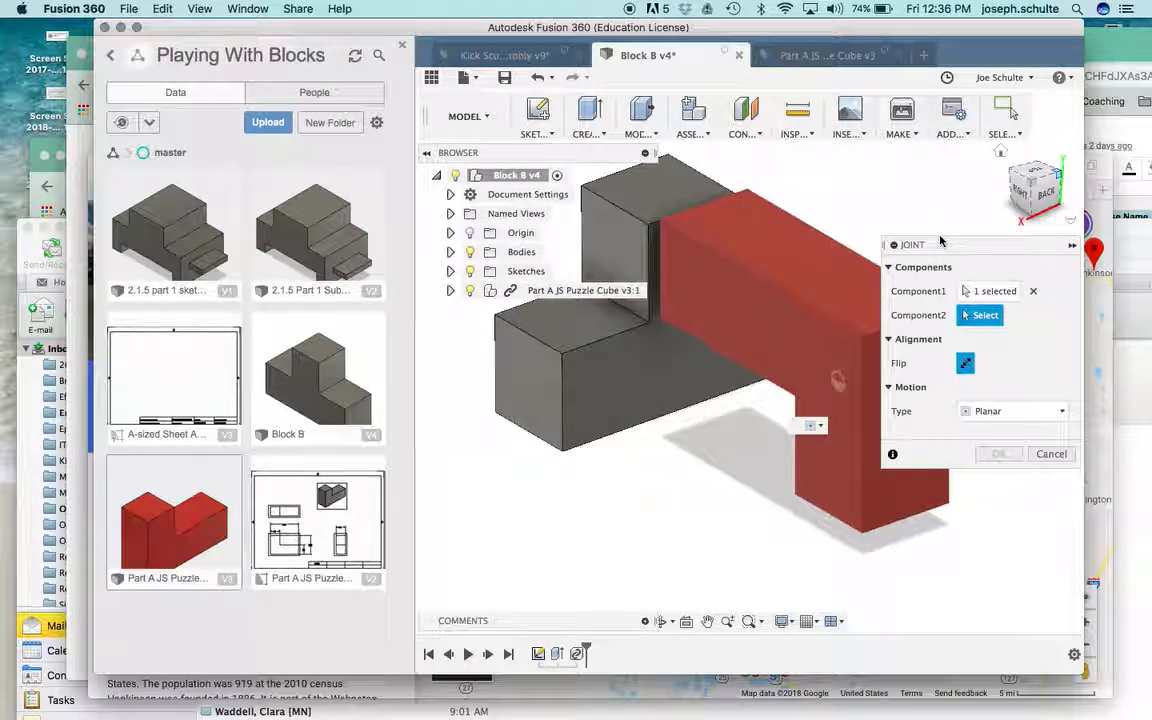
{"action": "left_click", "coordinate": [606, 341]}
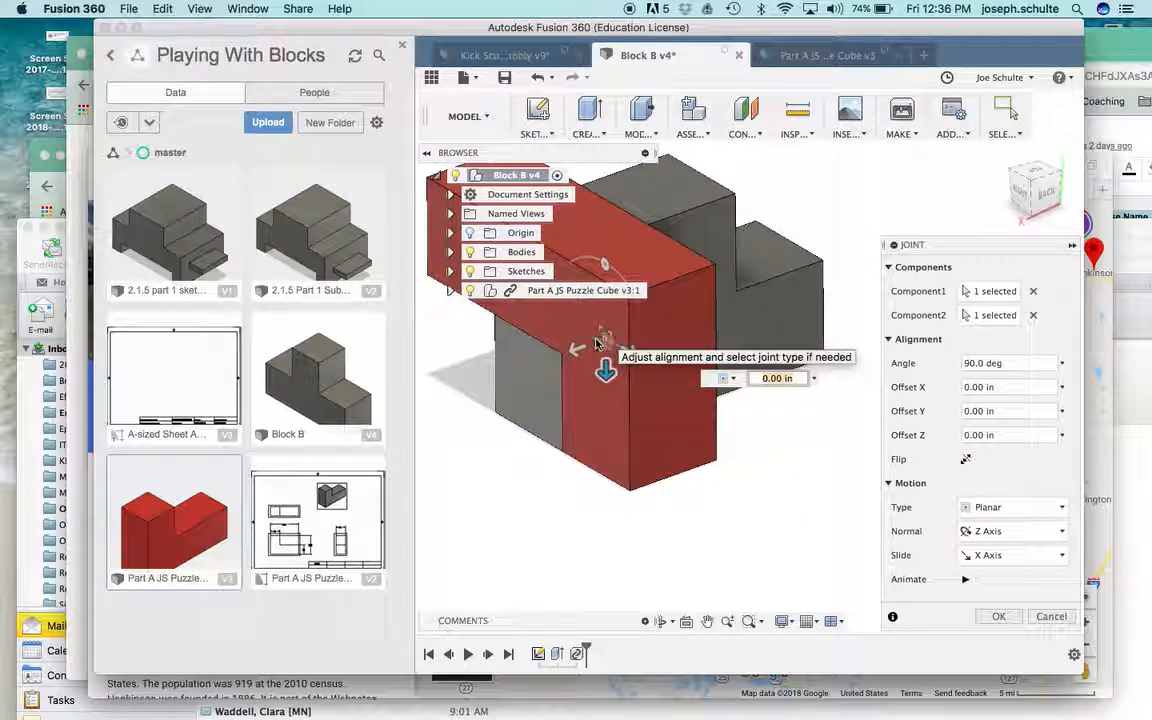
{"action": "left_click", "coordinate": [1046, 194]}
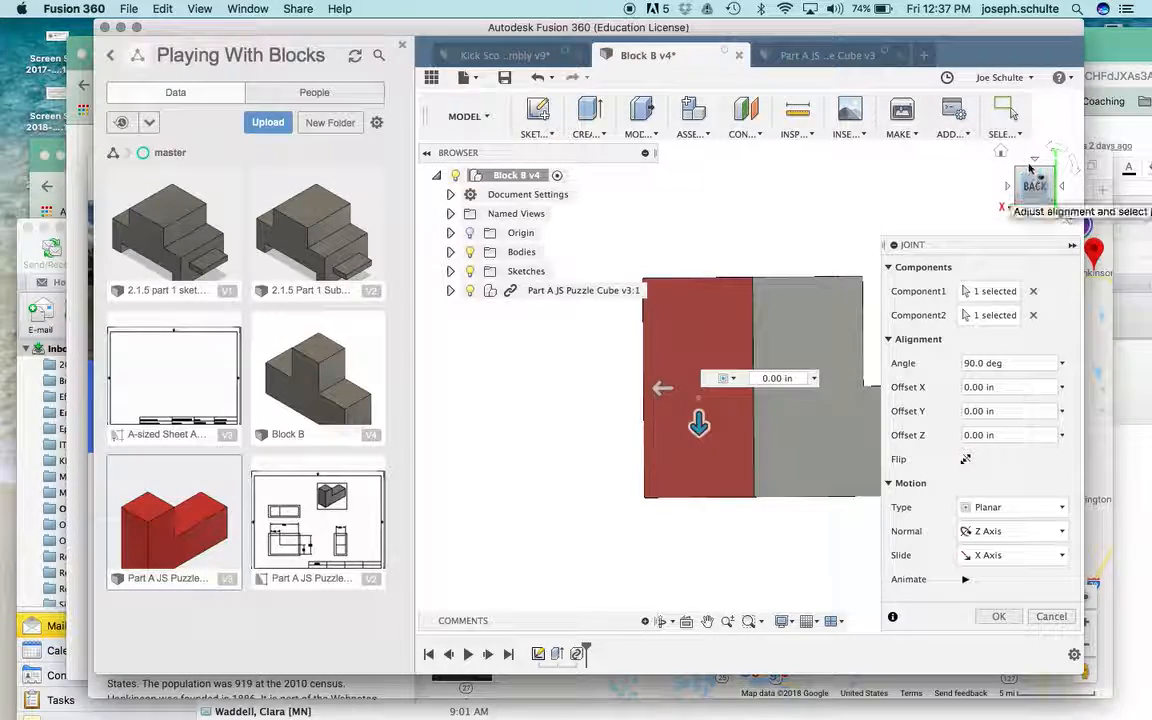
{"action": "left_click", "coordinate": [1030, 170]}
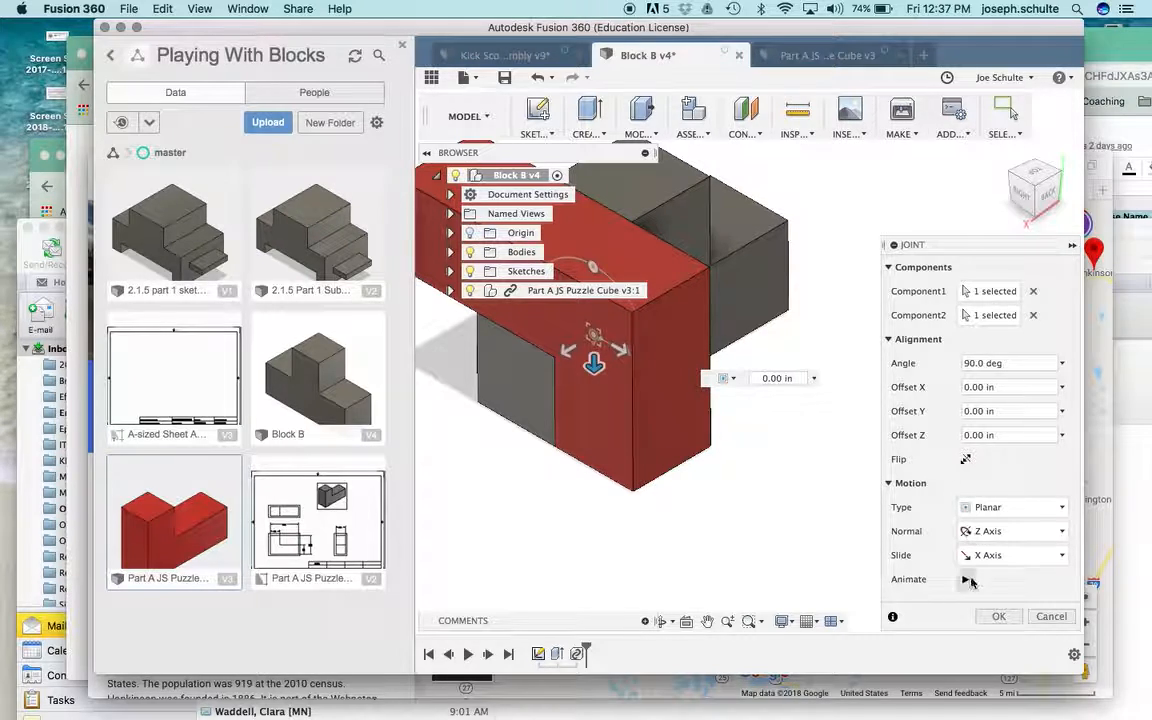
{"action": "left_click", "coordinate": [998, 616]}
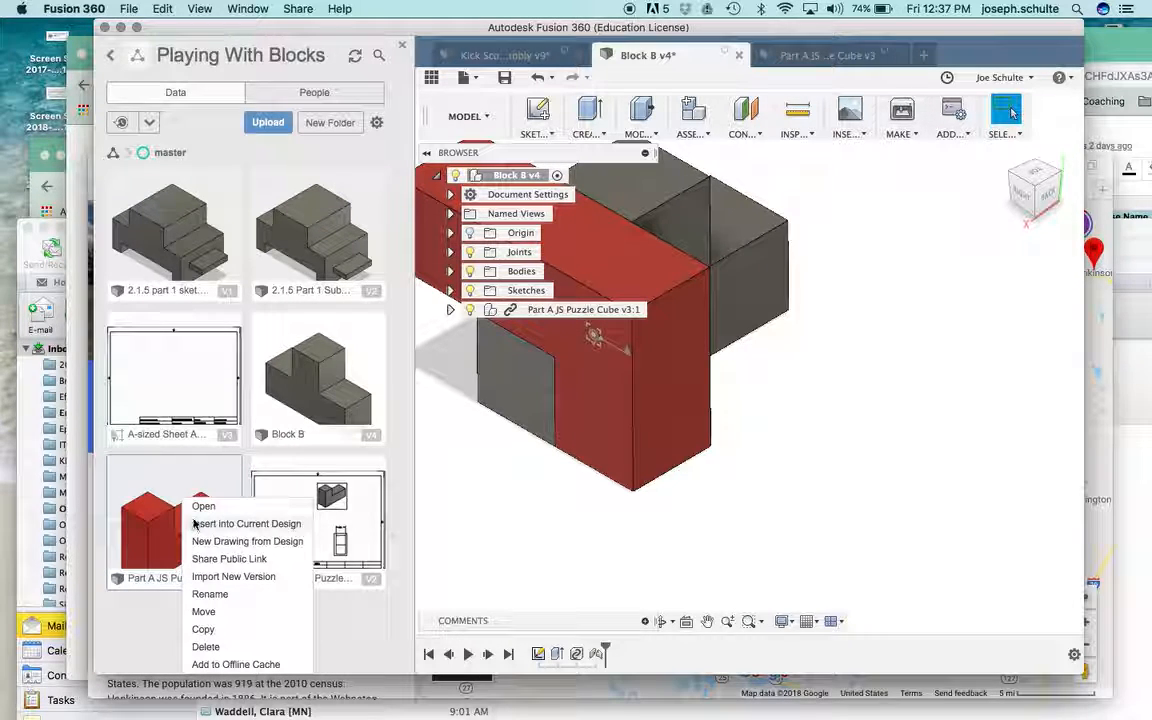
Open the planar joint for editing, try an X offset of 1.00 in, and return the offset to 0
{"action": "left_click", "coordinate": [558, 501]}
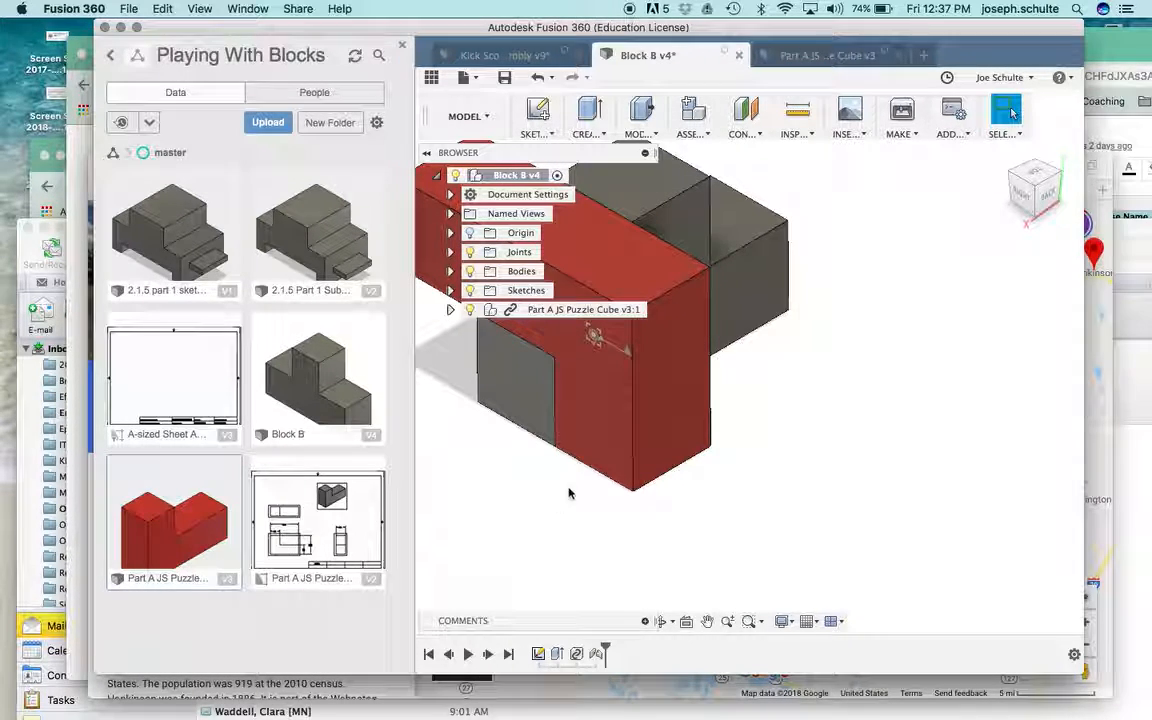
{"action": "scroll", "coordinate": [592, 467], "scroll_direction": "down", "scroll_amount": 3}
{"action": "scroll", "coordinate": [592, 467], "scroll_direction": "left", "scroll_amount": 5}
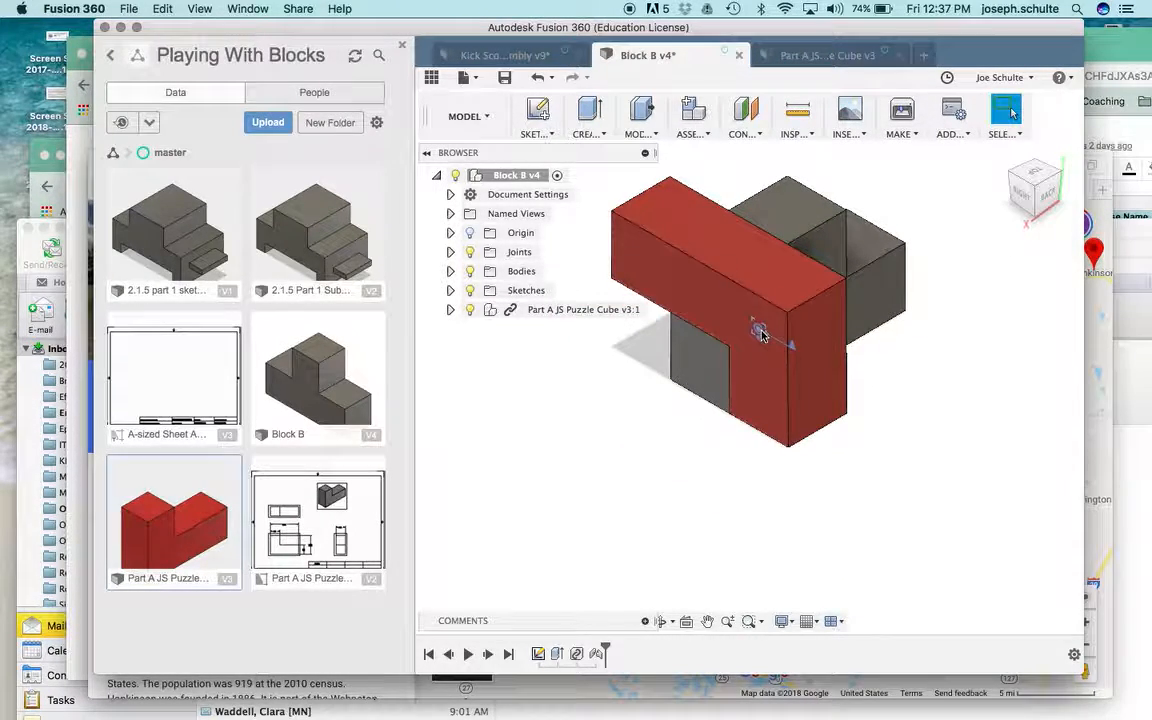
{"action": "scroll", "coordinate": [759, 341], "scroll_direction": "up", "scroll_amount": 3}
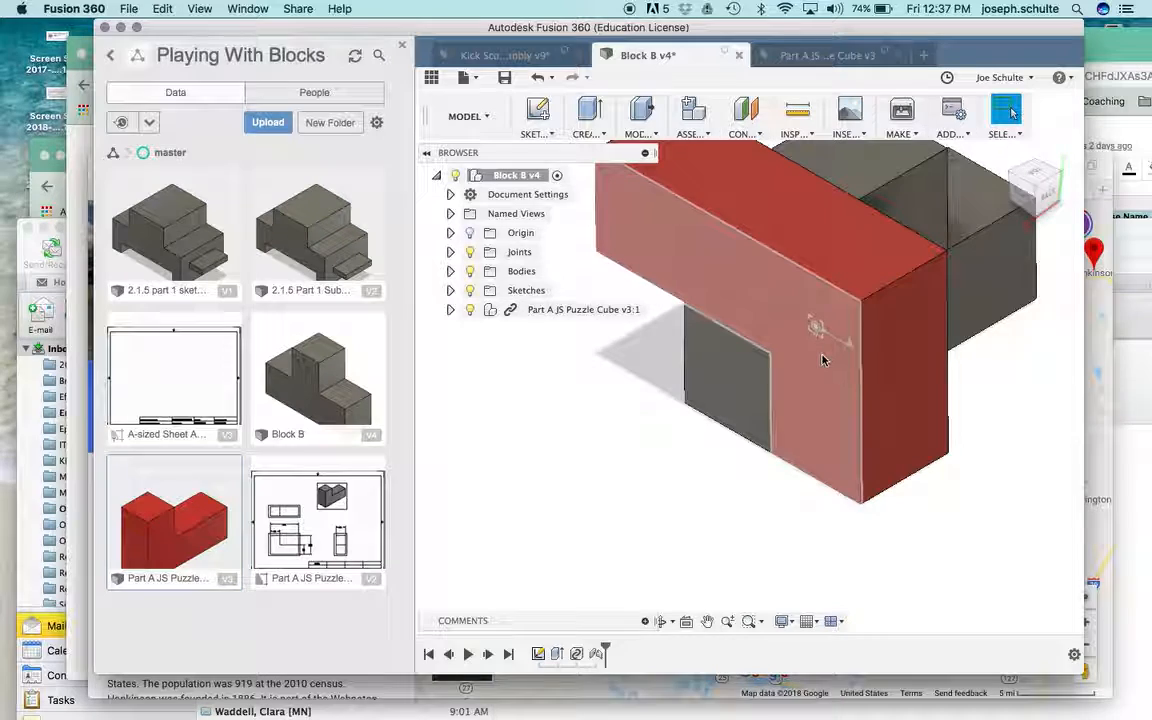
{"action": "double_click", "coordinate": [592, 655]}
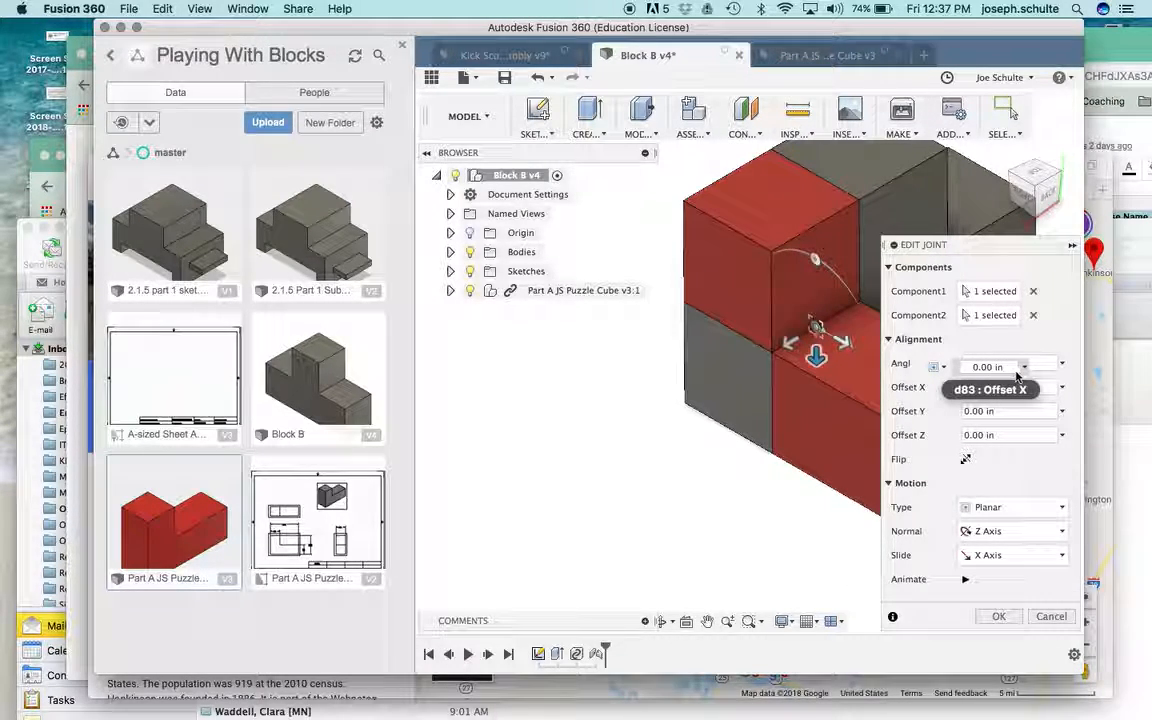
{"action": "left_click", "coordinate": [1022, 368]}
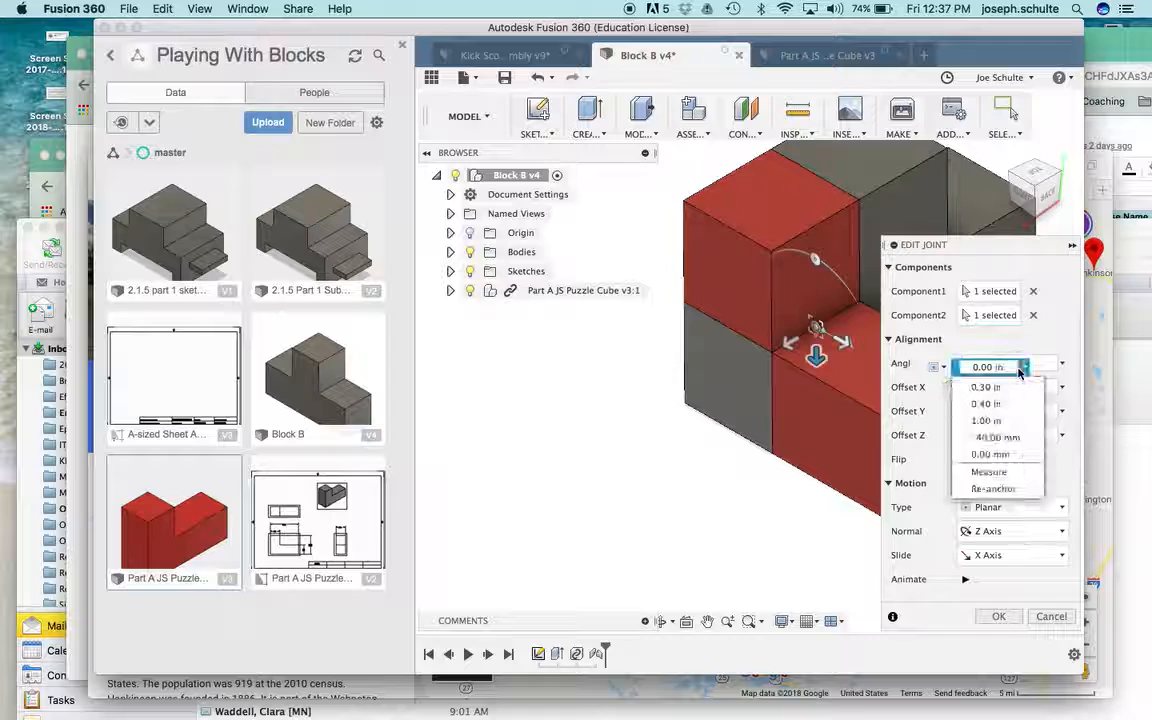
{"action": "left_click", "coordinate": [994, 421]}
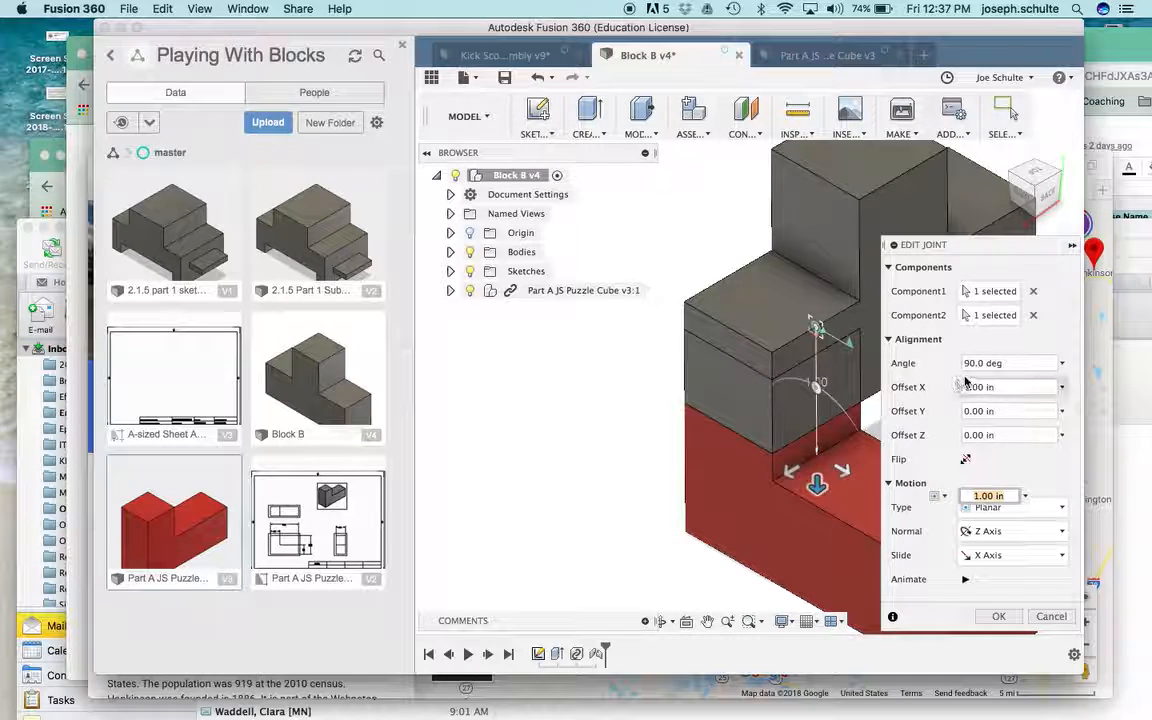
{"action": "type", "text": "0"}
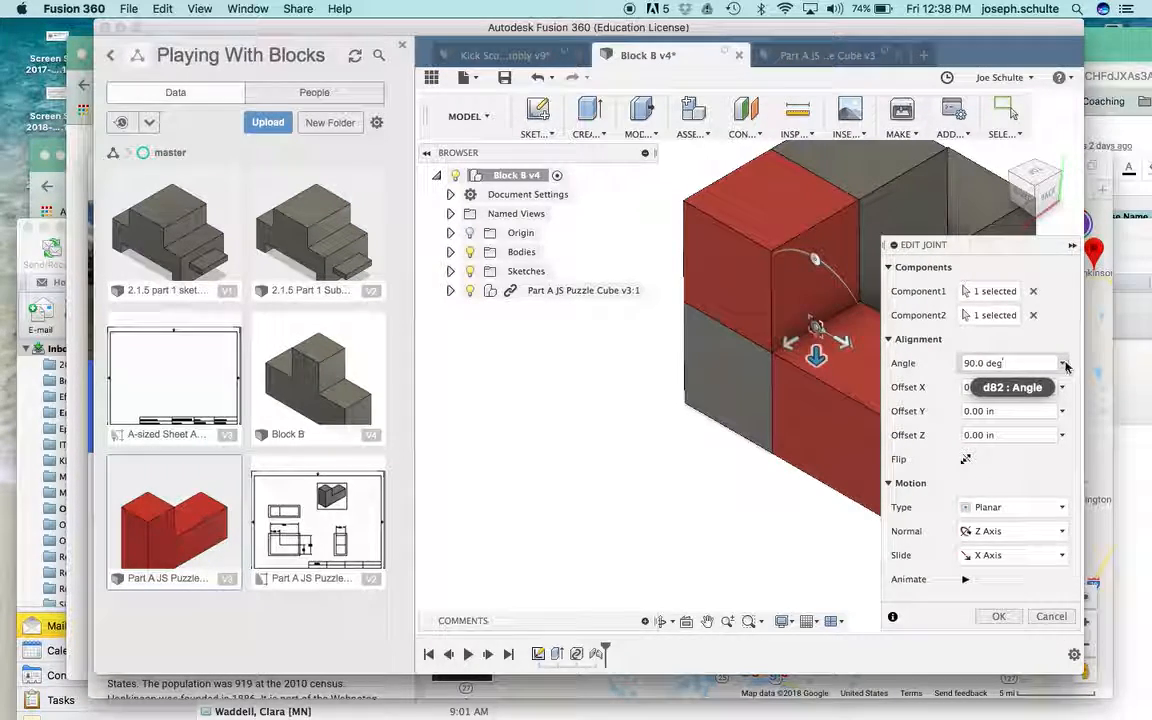
Set the planar joint's alignment angle to 270 degrees
{"action": "left_click", "coordinate": [1063, 364]}
{"action": "left_click", "coordinate": [995, 435]}
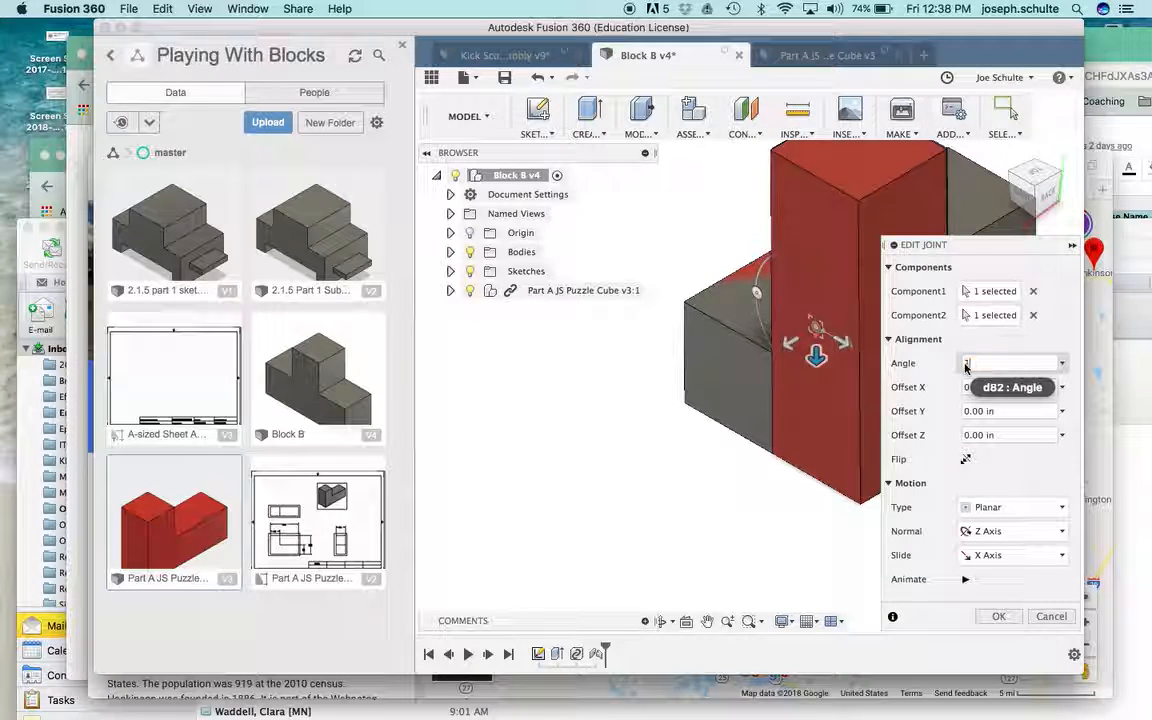
{"action": "type", "text": "7"}
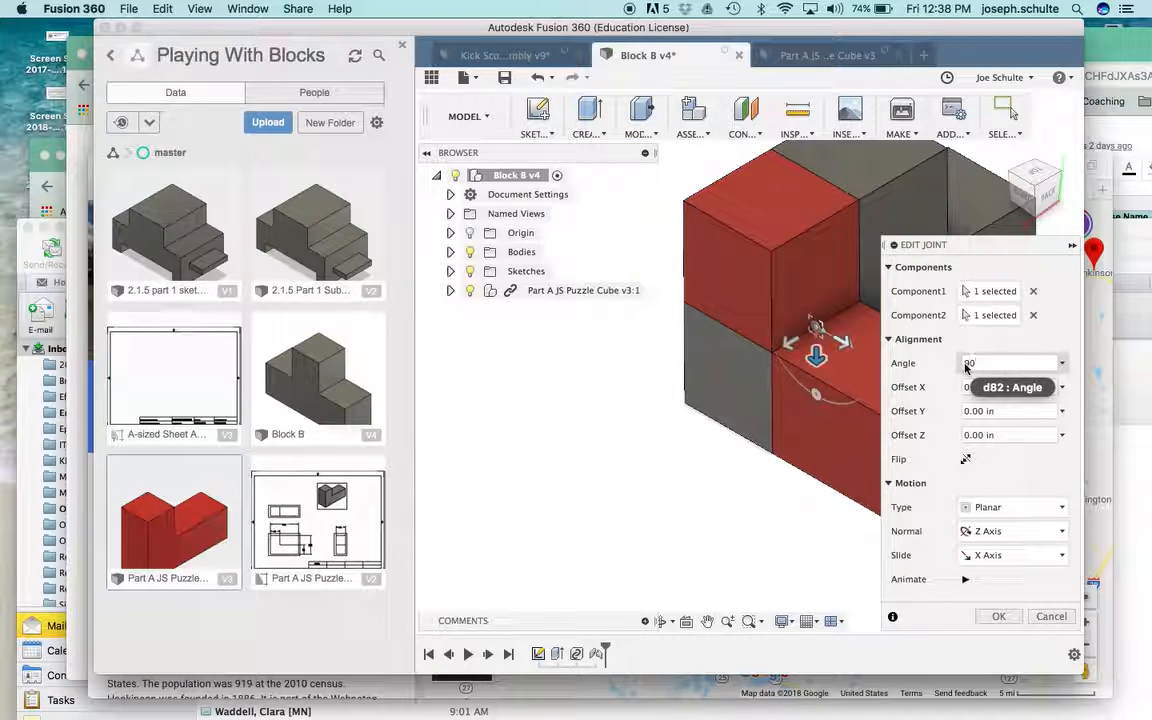
{"action": "key", "text": "BackSpace"}
{"action": "key", "text": "BackSpace"}
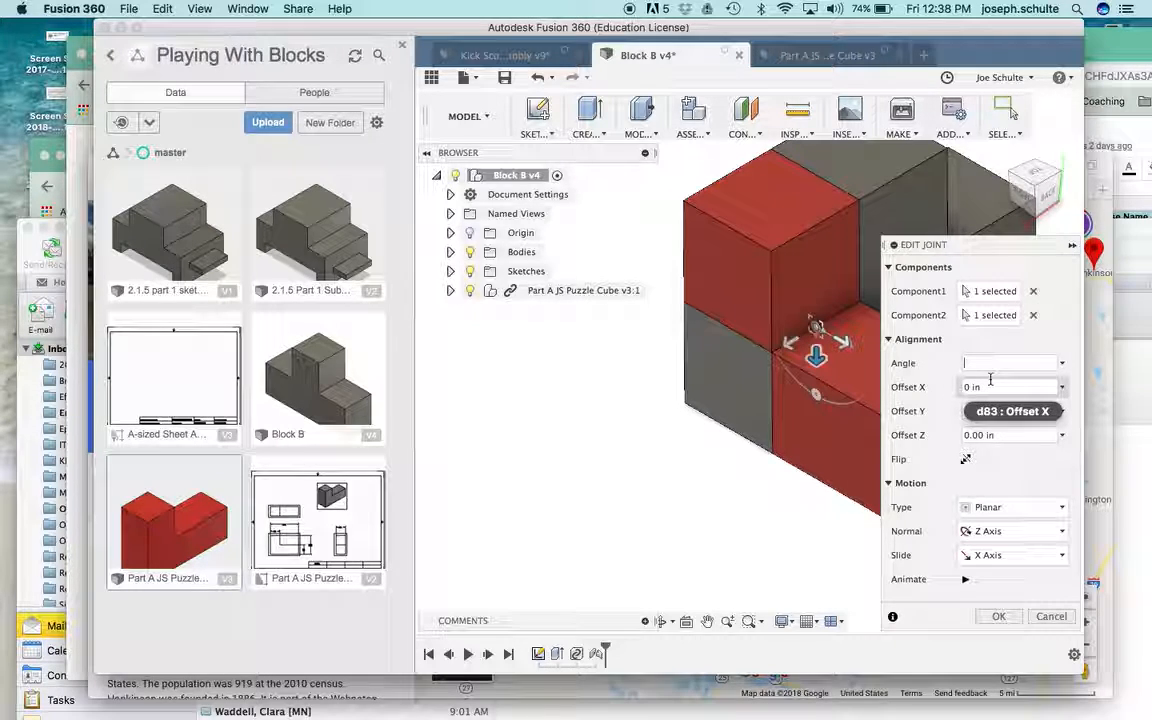
{"action": "type", "text": "2"}
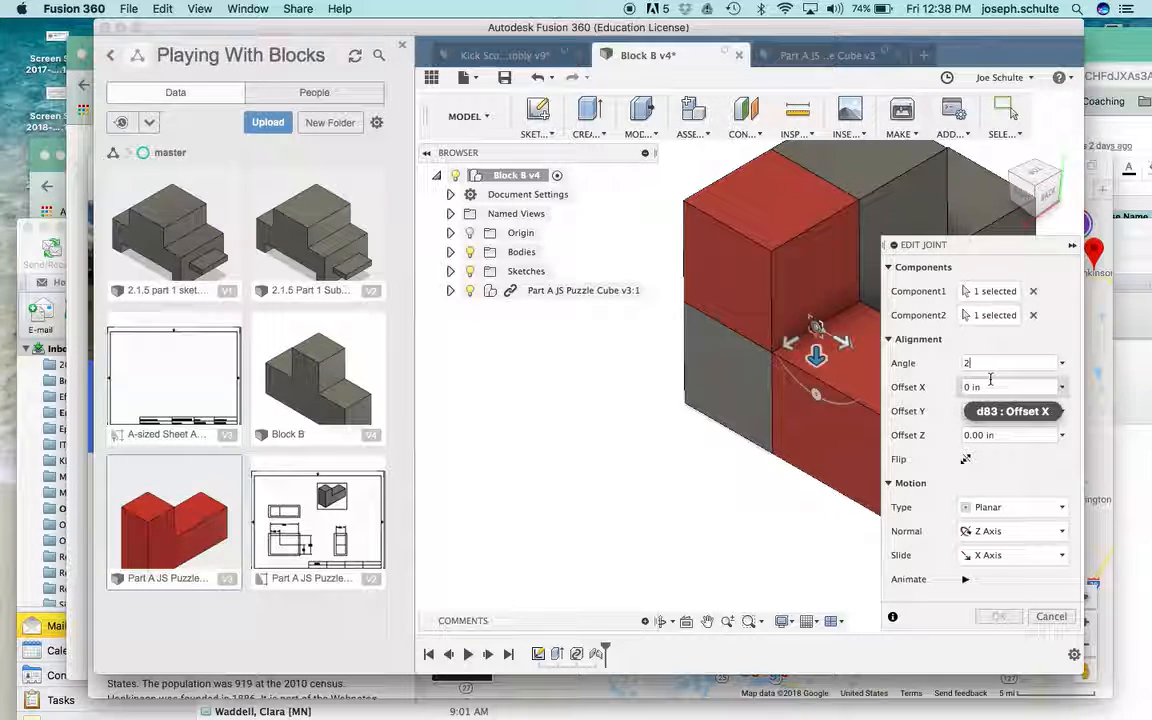
{"action": "type", "text": "70"}
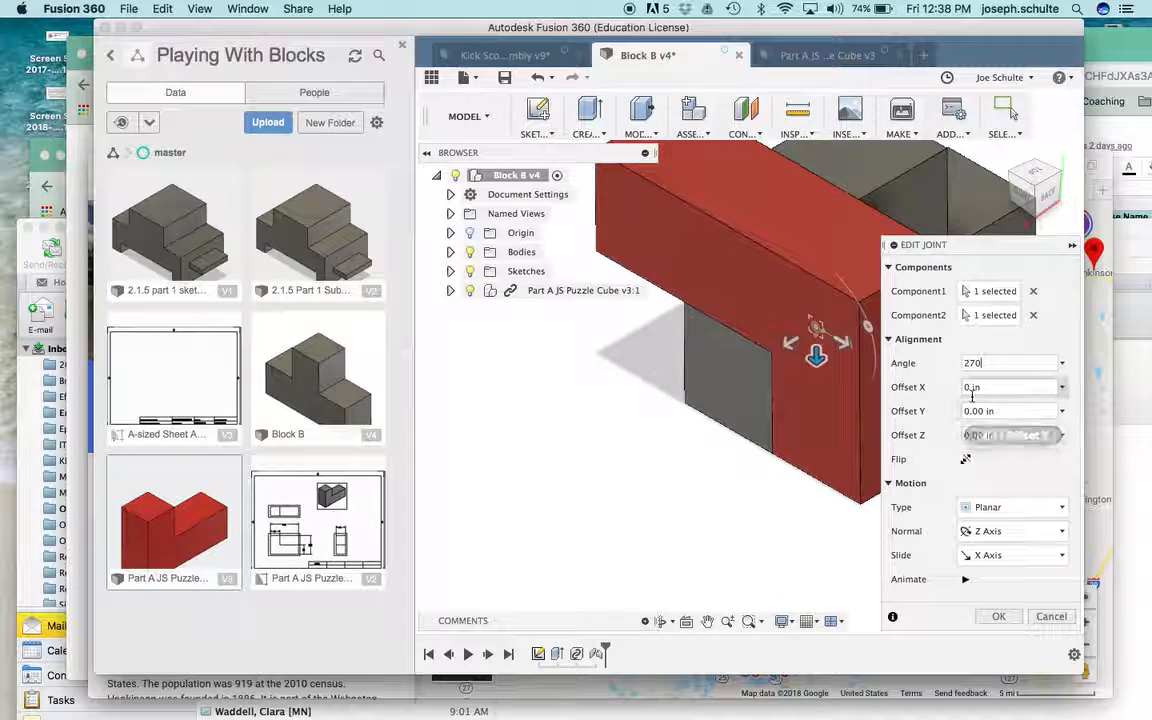
Flip the joint alignment and back again, and preview the planar motion before accepting the edit
{"action": "left_click", "coordinate": [965, 459]}
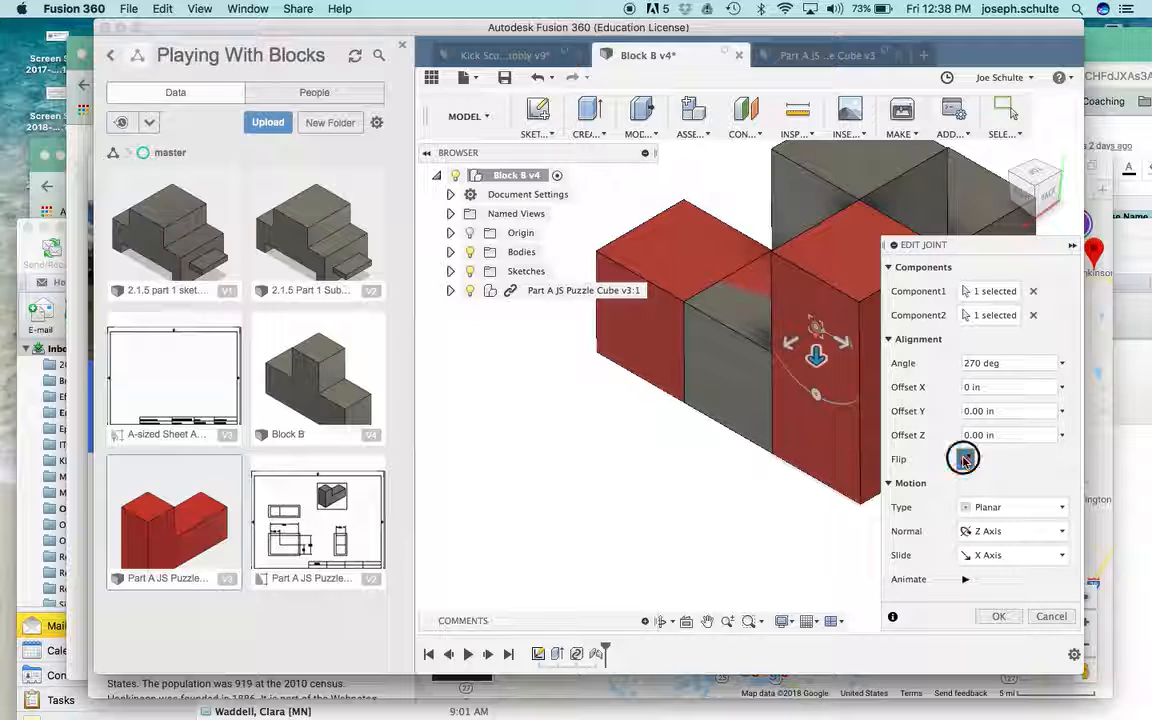
{"action": "left_click", "coordinate": [965, 459]}
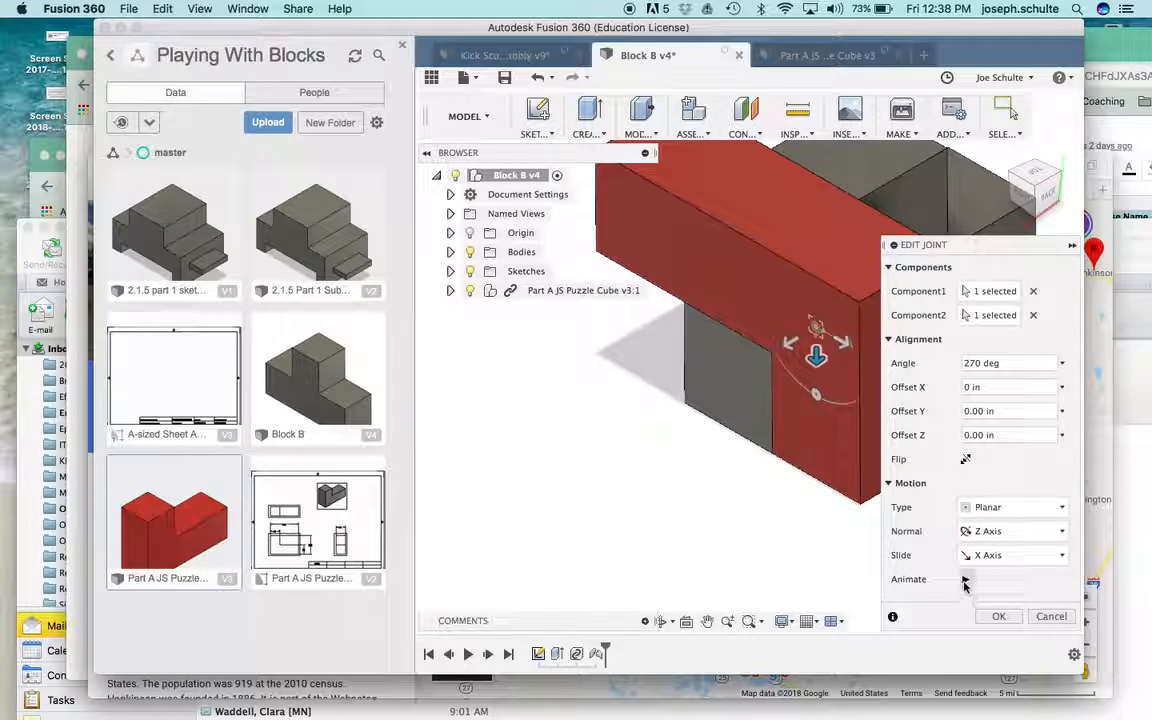
{"action": "left_click", "coordinate": [966, 580]}
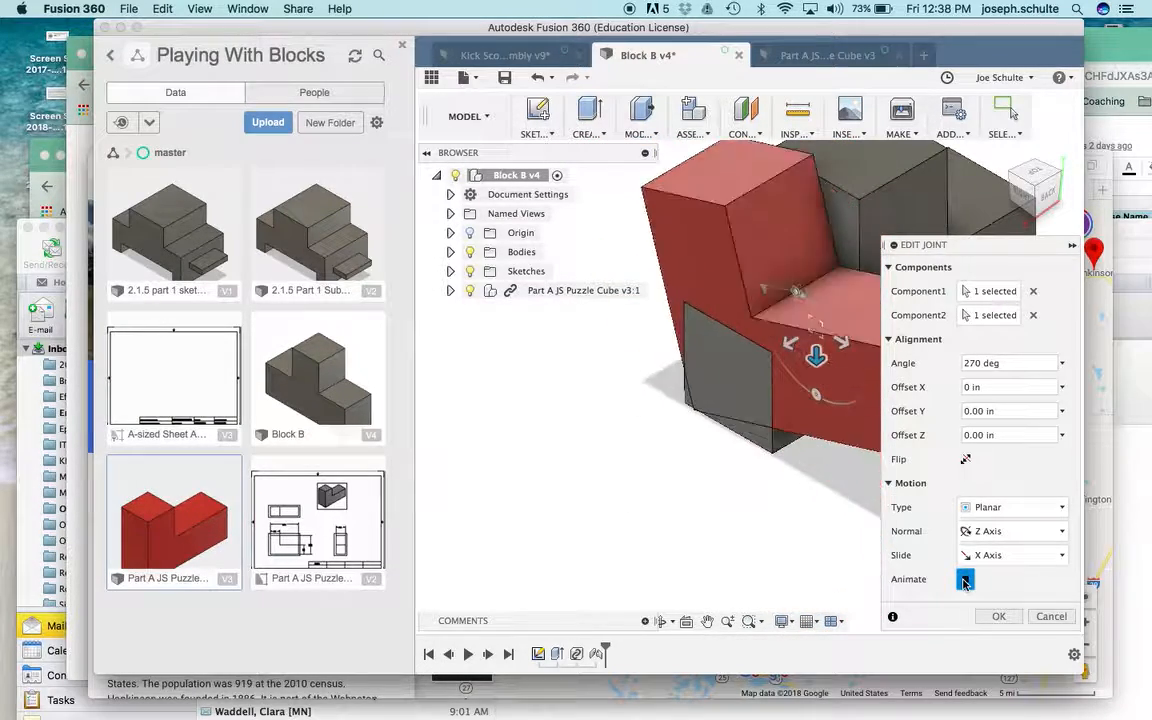
{"action": "left_click", "coordinate": [965, 581]}
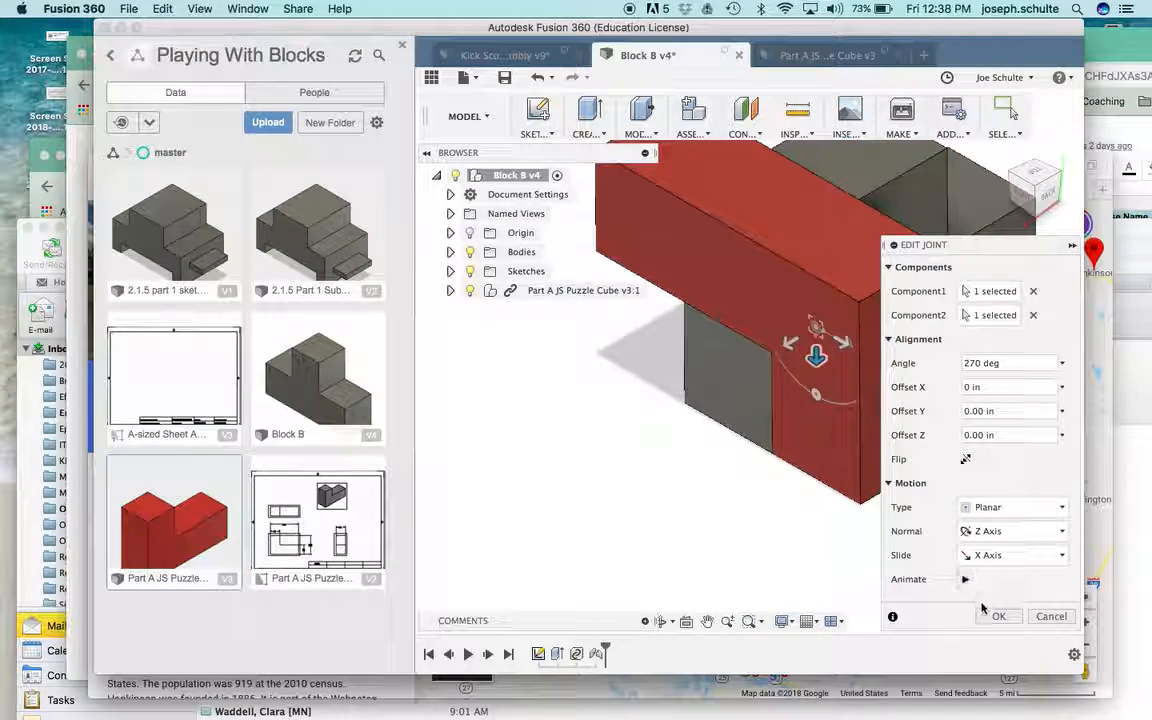
{"action": "left_click", "coordinate": [993, 616]}
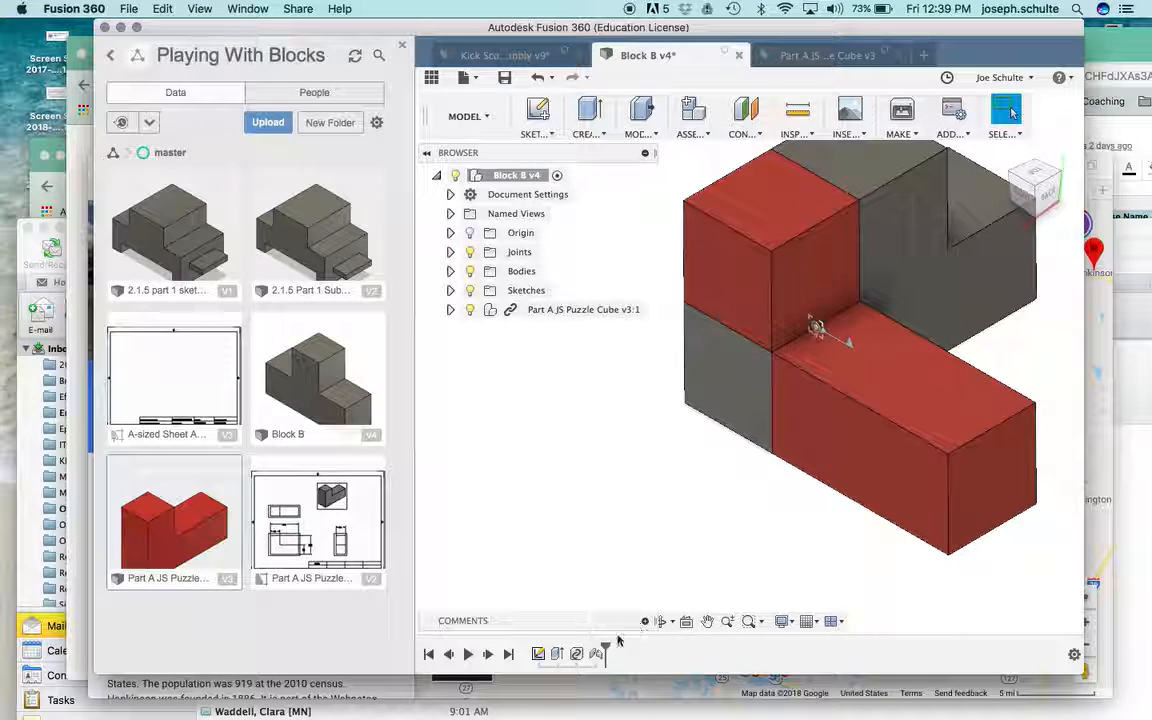
Reopen the planar joint for editing and set its alignment angle to 90 degrees
{"action": "left_click", "coordinate": [596, 655]}
{"action": "double_click", "coordinate": [596, 655]}
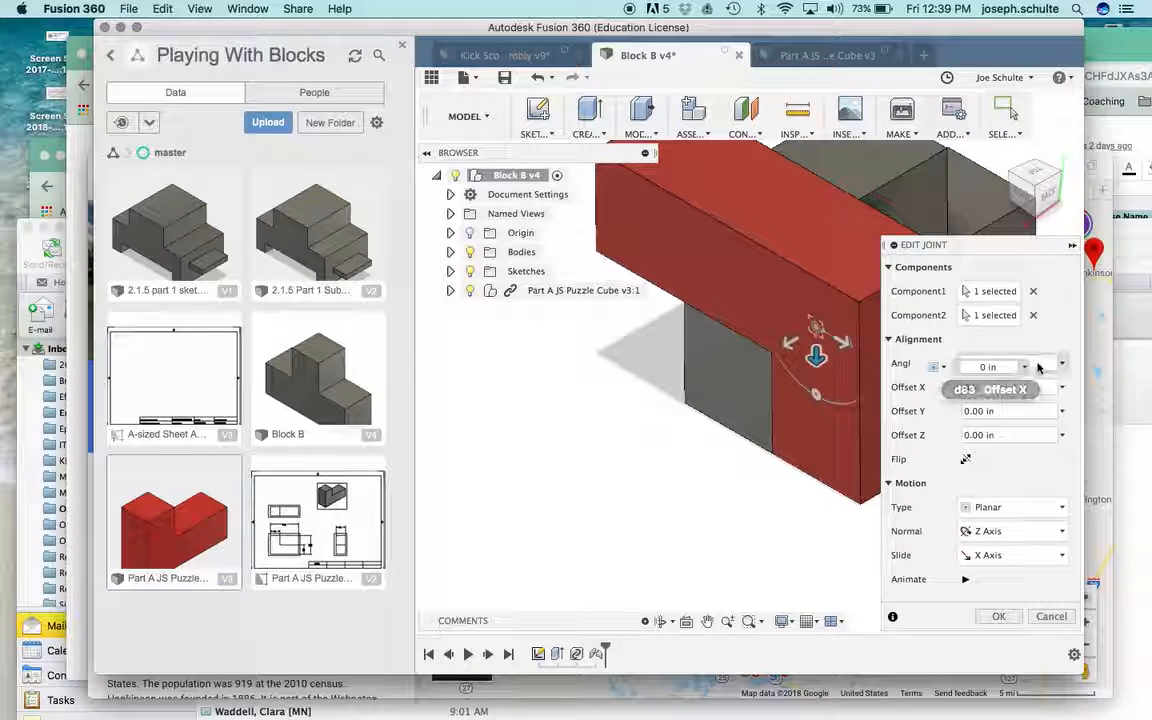
{"action": "double_click", "coordinate": [1016, 364]}
{"action": "key", "text": "BackSpace"}
{"action": "type", "text": "90"}
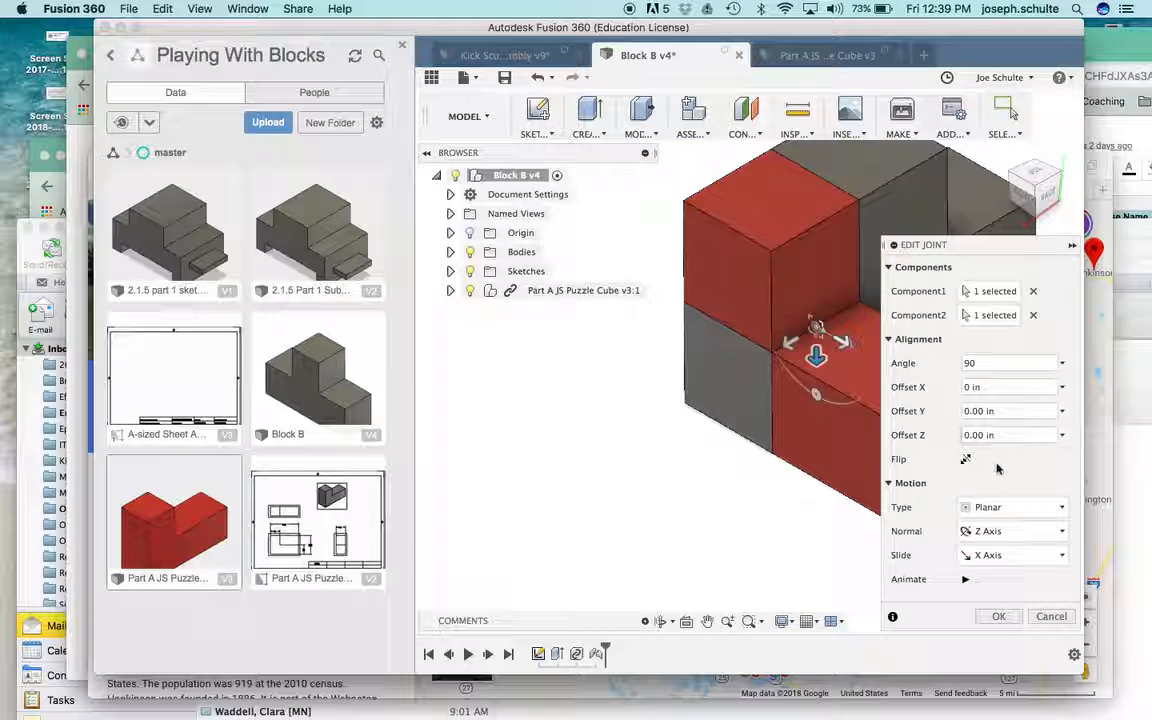
{"action": "left_click", "coordinate": [998, 616]}
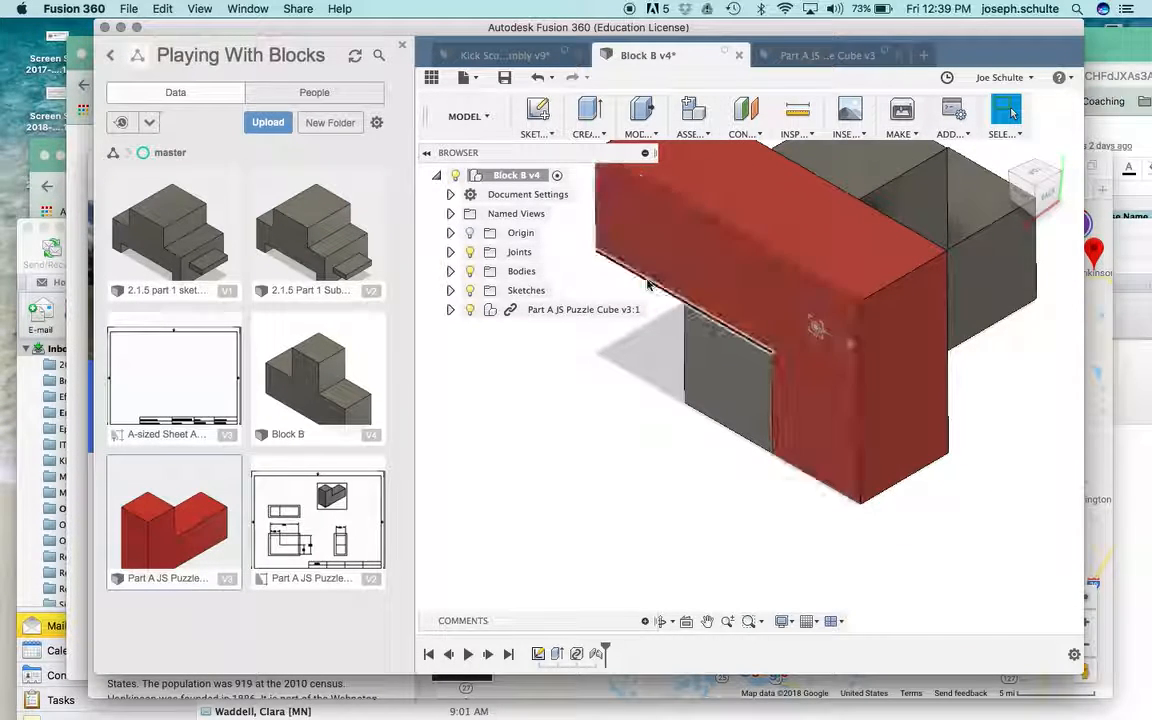